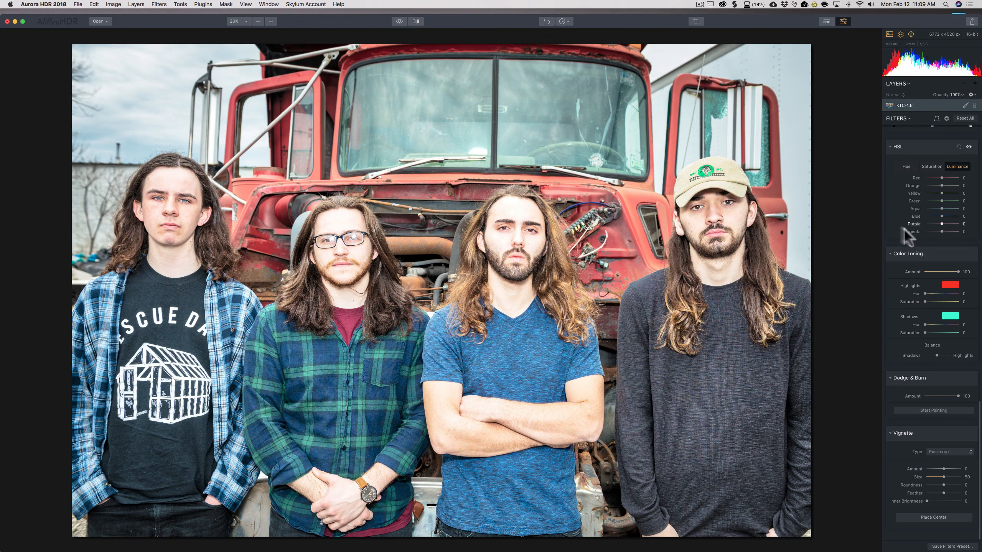
- Look through the filter list from HDR Basic down to the Color Toning filter
scroll(930, 228, up, 10)
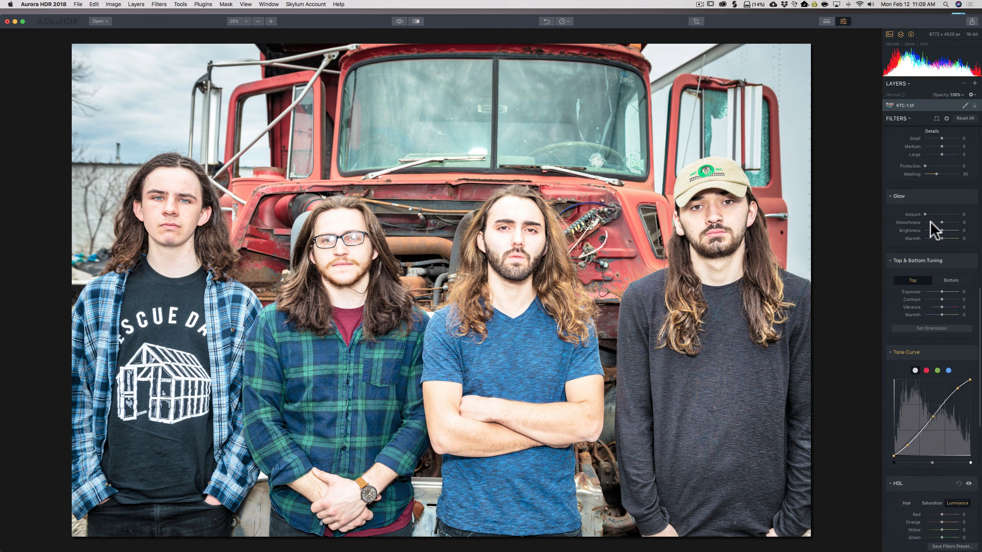
scroll(931, 222, up, 5)
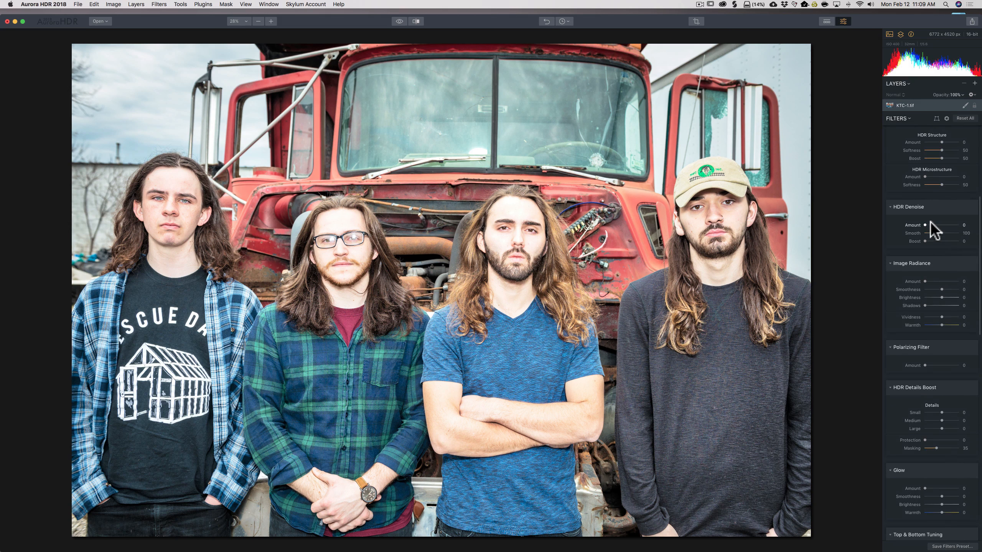
scroll(934, 231, up, 10)
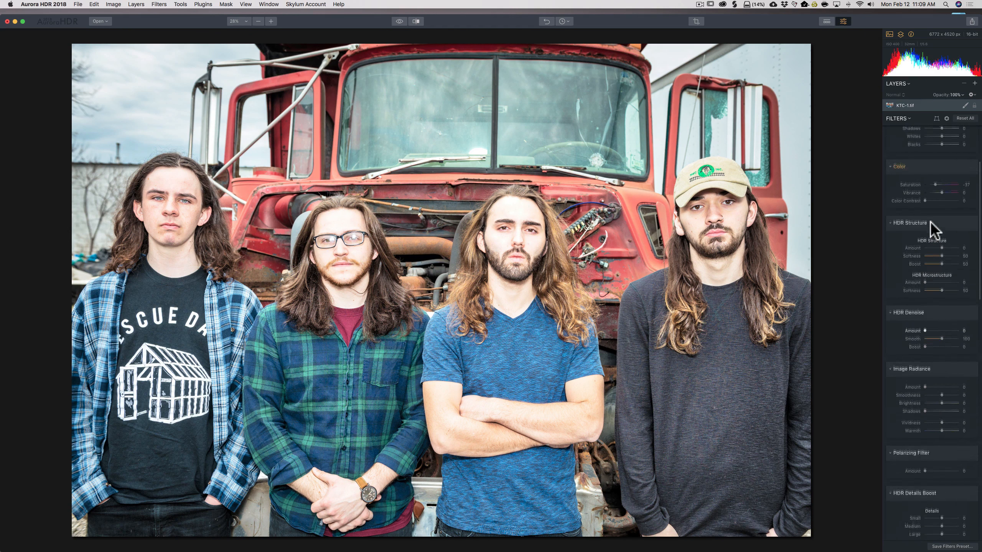
scroll(934, 231, up, 2)
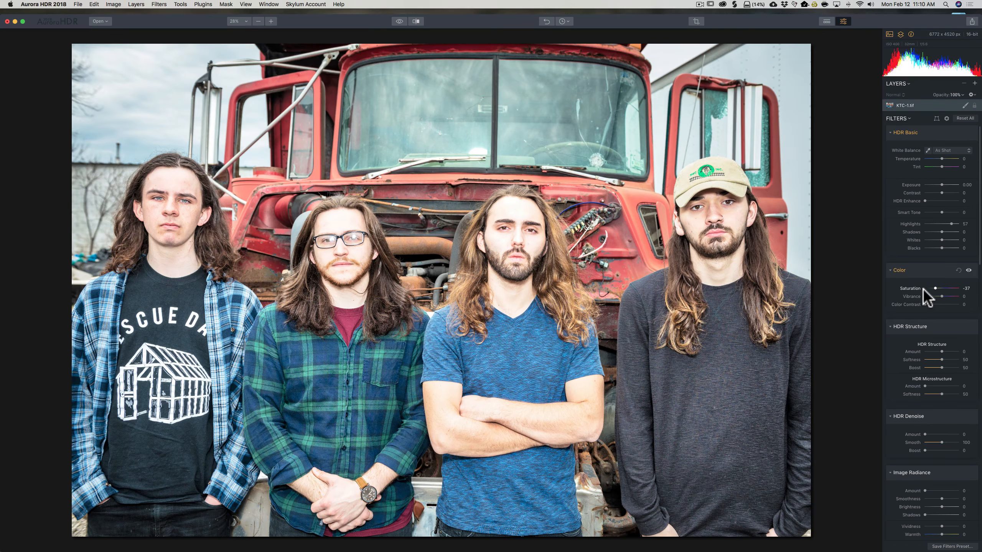
scroll(923, 288, down, 10)
scroll(922, 288, down, 10)
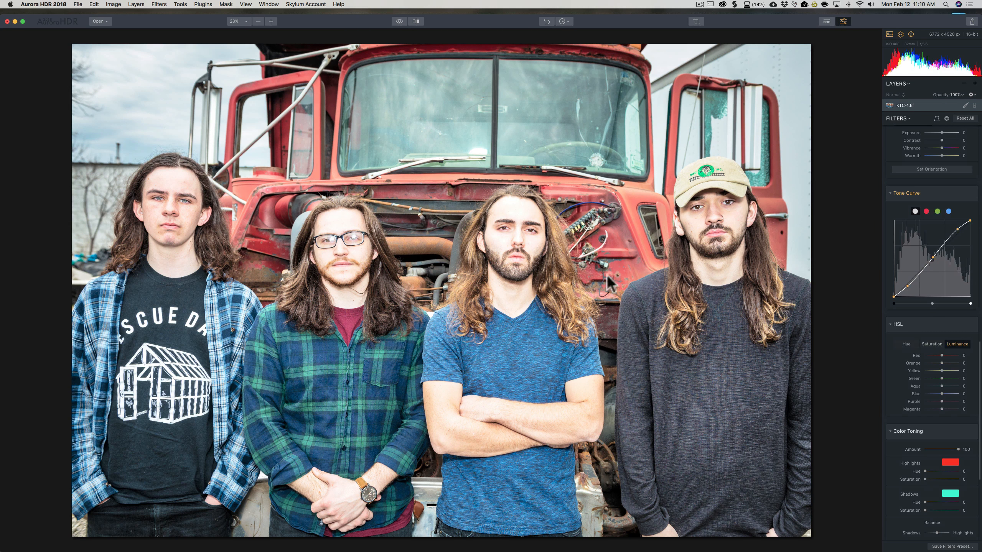
scroll(896, 266, down, 5)
scroll(894, 272, down, 3)
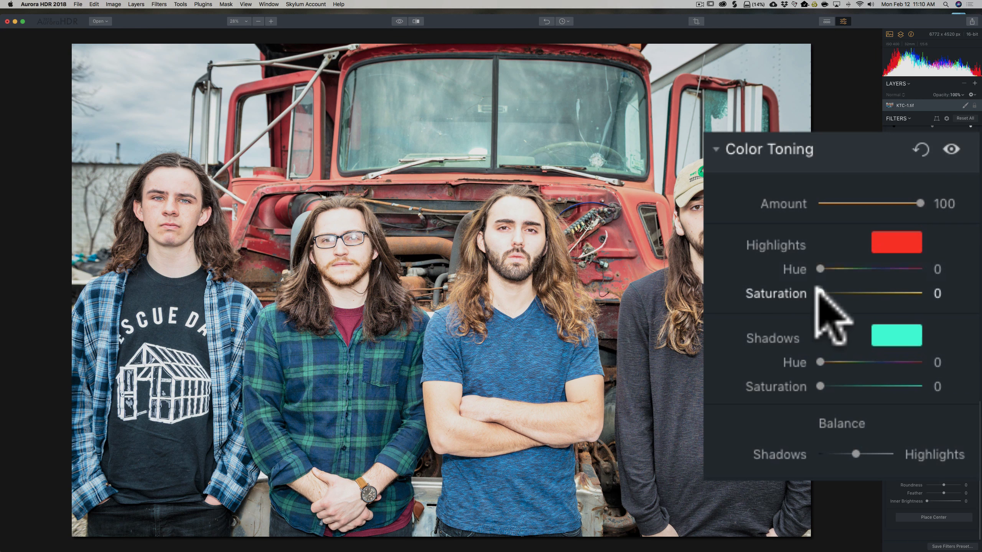
- Try a Color Toning highlights tint at saturation 100 with shifted hues, and reset the highlights hue and saturation to 0
drag(819, 293, 947, 292)
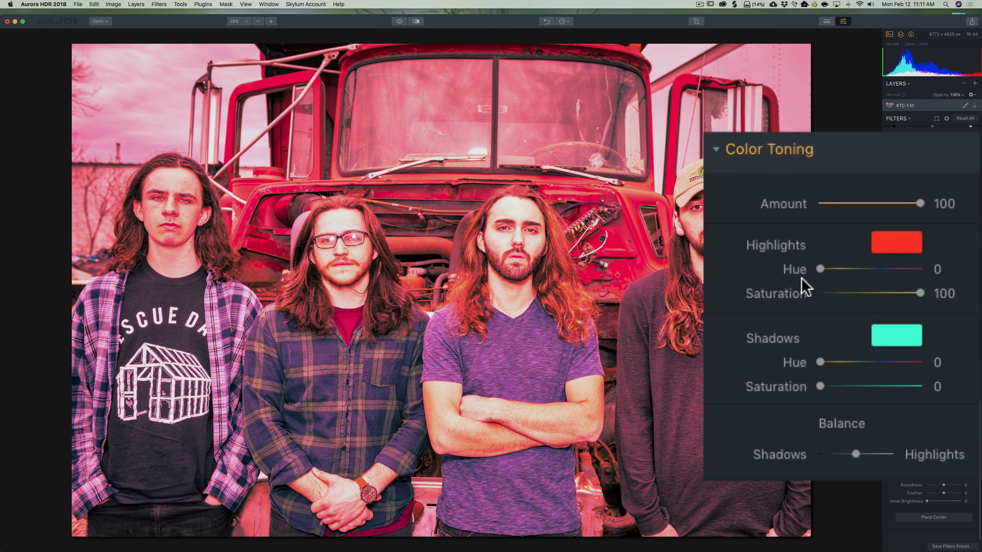
mouse_move(822, 269)
mouse_down()
mouse_move(928, 269)
mouse_move(763, 268)
mouse_move(919, 268)
mouse_move(821, 268)
mouse_up()
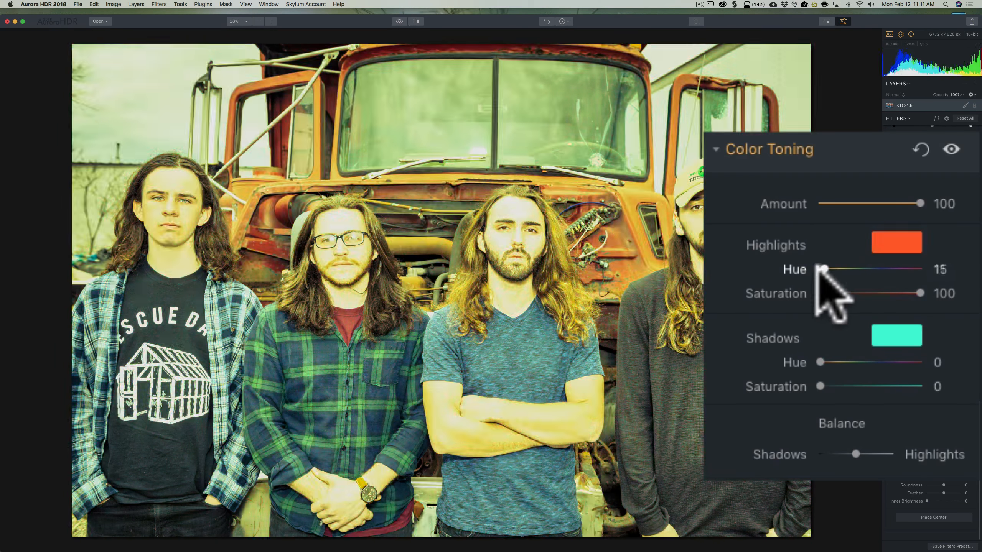
double_click(817, 268)
double_click(780, 293)
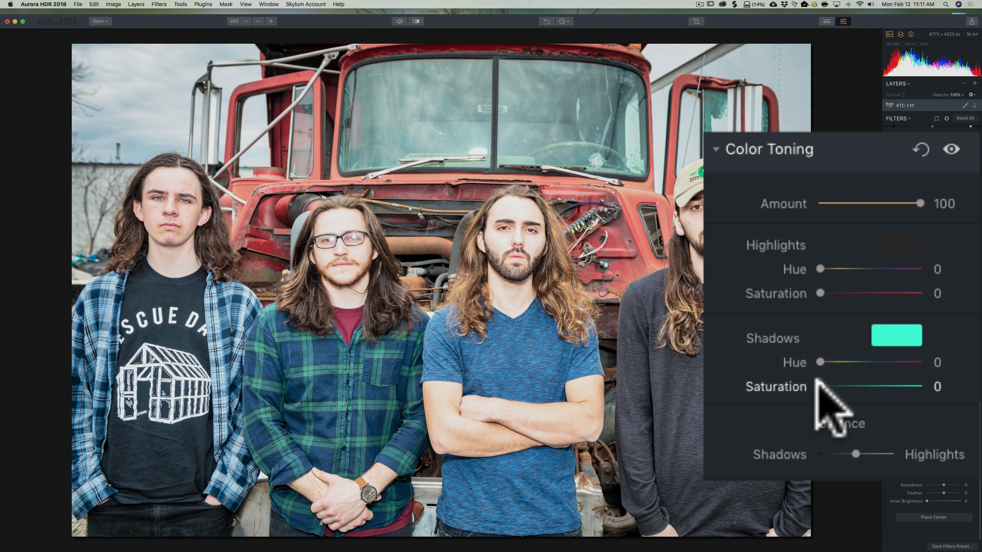
- Try a Color Toning shadows tint at saturation 100 with different hues, and return the shadows hue and saturation to 0
drag(820, 386, 922, 387)
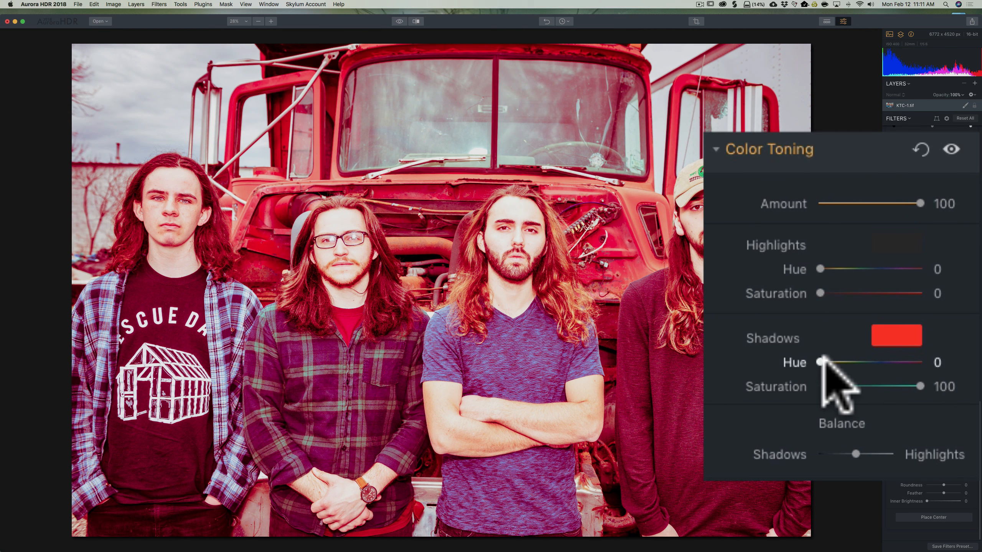
drag(821, 361, 878, 362)
double_click(839, 363)
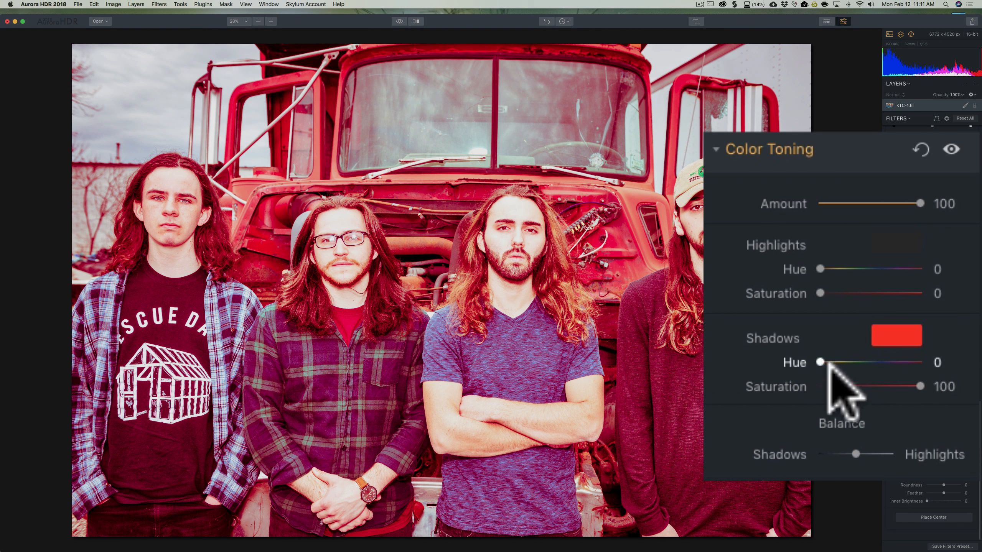
drag(818, 362, 791, 354)
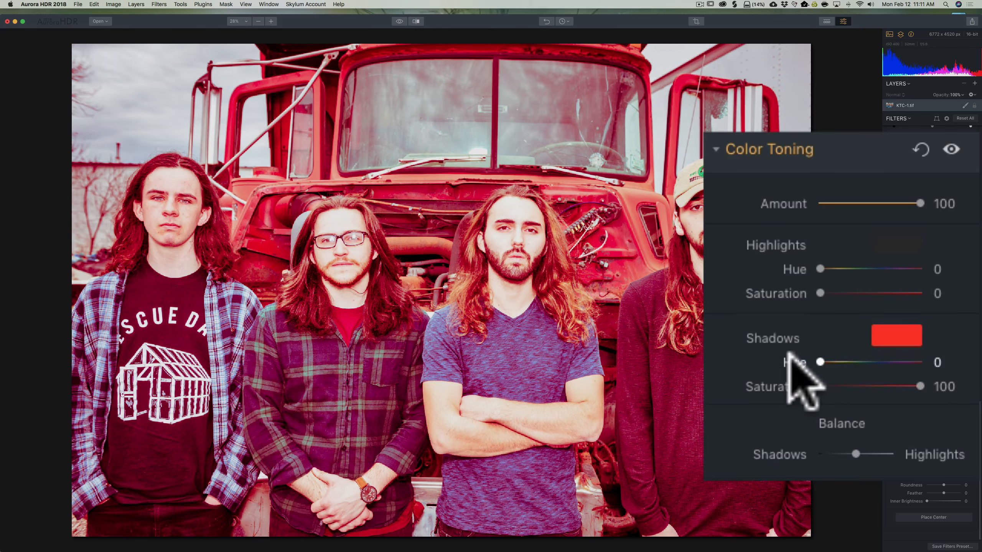
drag(919, 385, 797, 381)
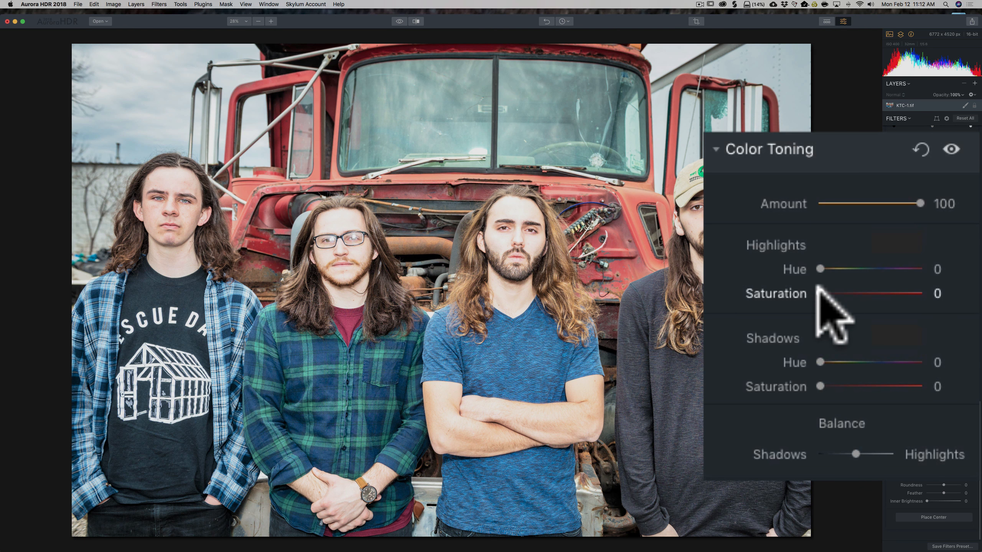
- Tint the Color Toning highlights yellow with hue 51 and saturation 27
drag(818, 288, 885, 290)
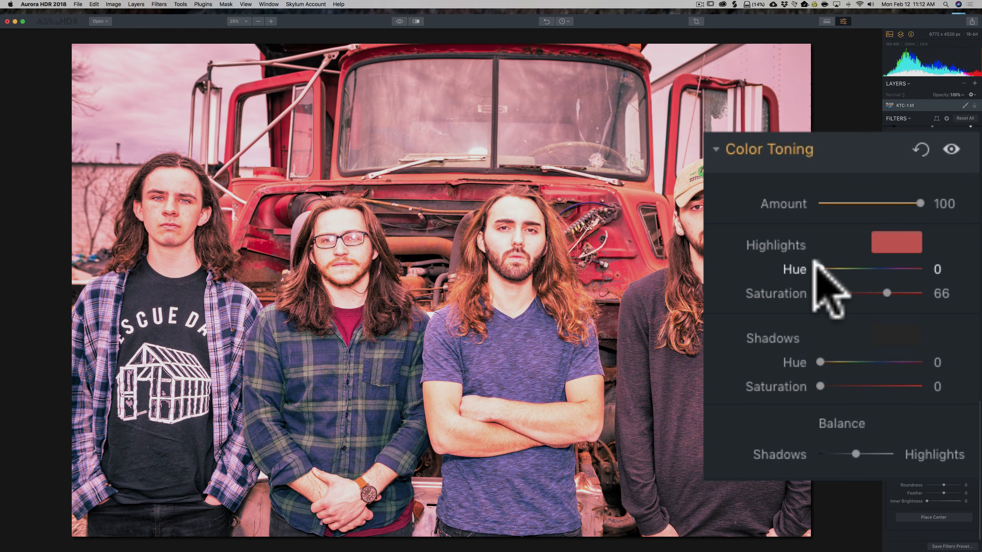
drag(818, 267, 824, 264)
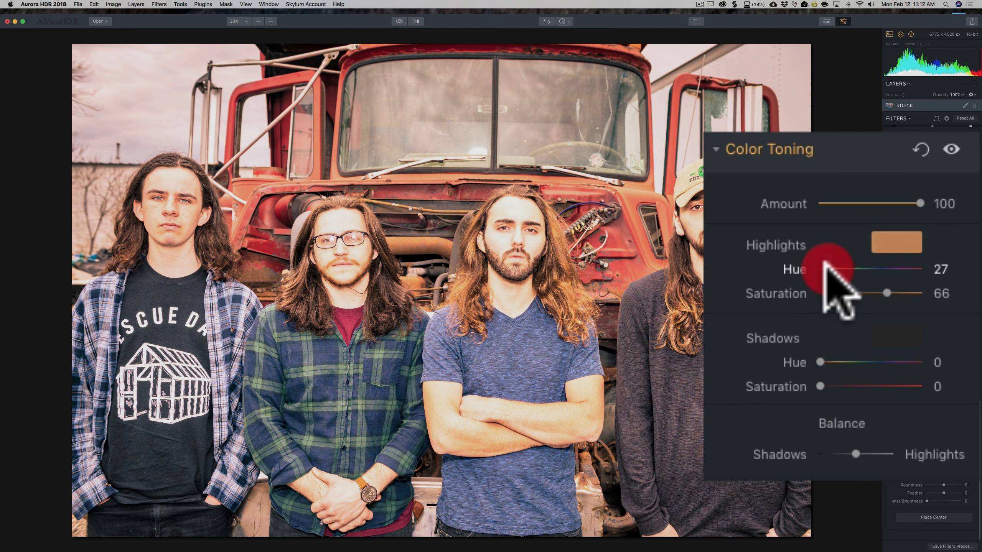
drag(824, 263, 829, 265)
drag(887, 293, 919, 287)
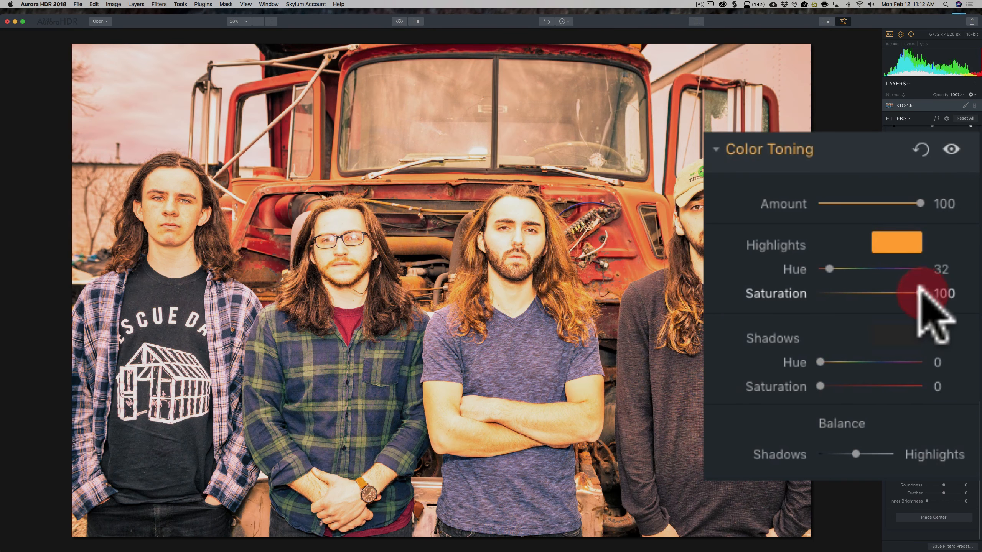
drag(830, 269, 835, 267)
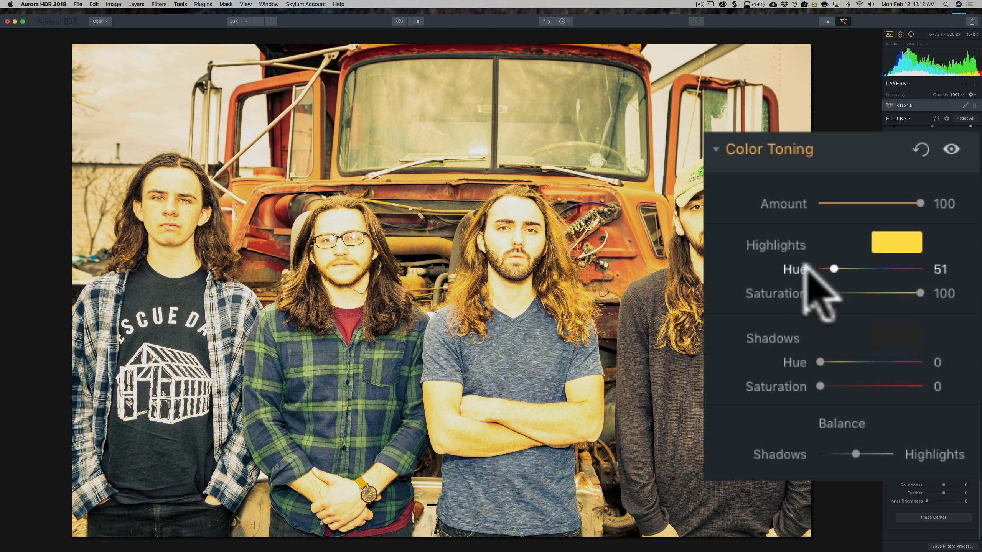
drag(919, 284, 846, 288)
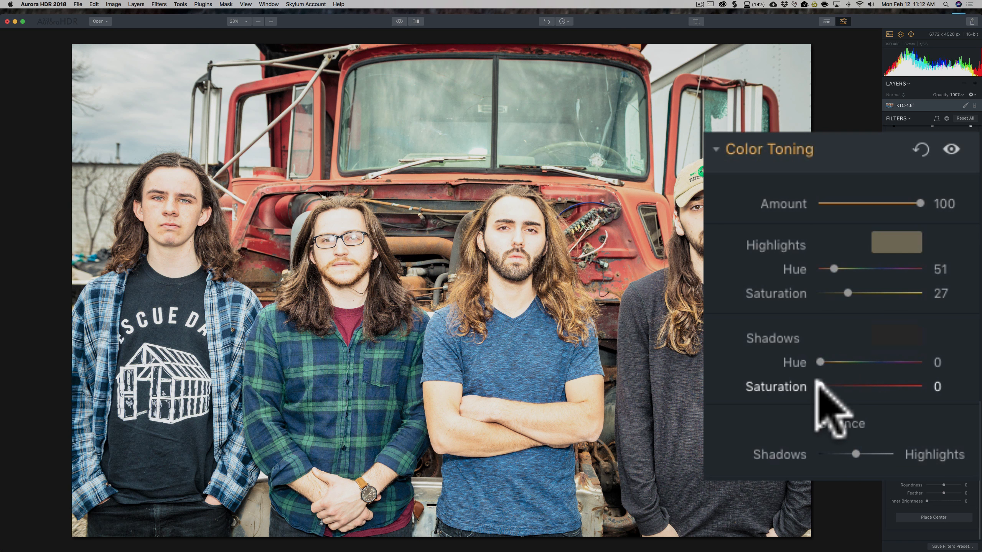
- Tint the Color Toning shadows blue with hue 246 and saturation 22, and compare the photo with and without the filter
drag(820, 386, 943, 385)
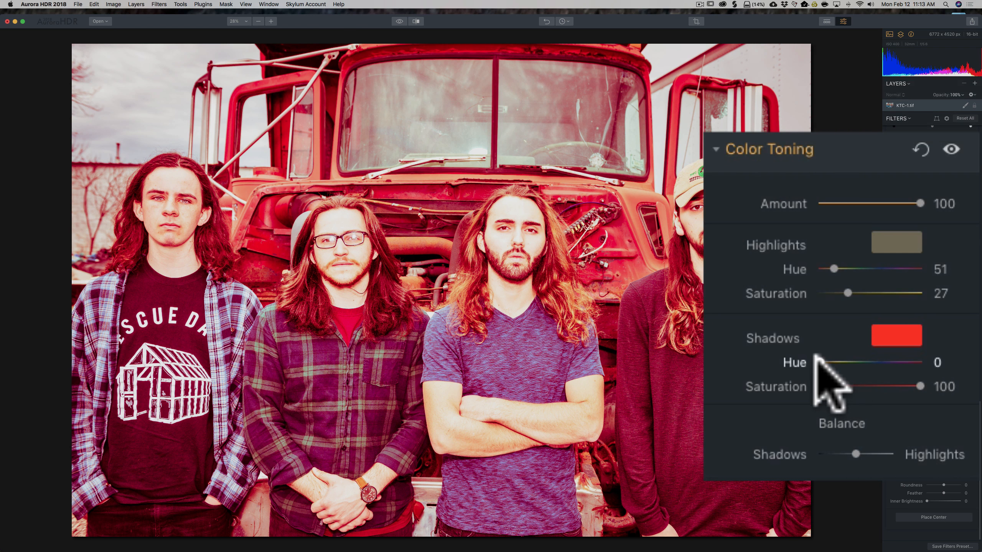
drag(820, 362, 884, 354)
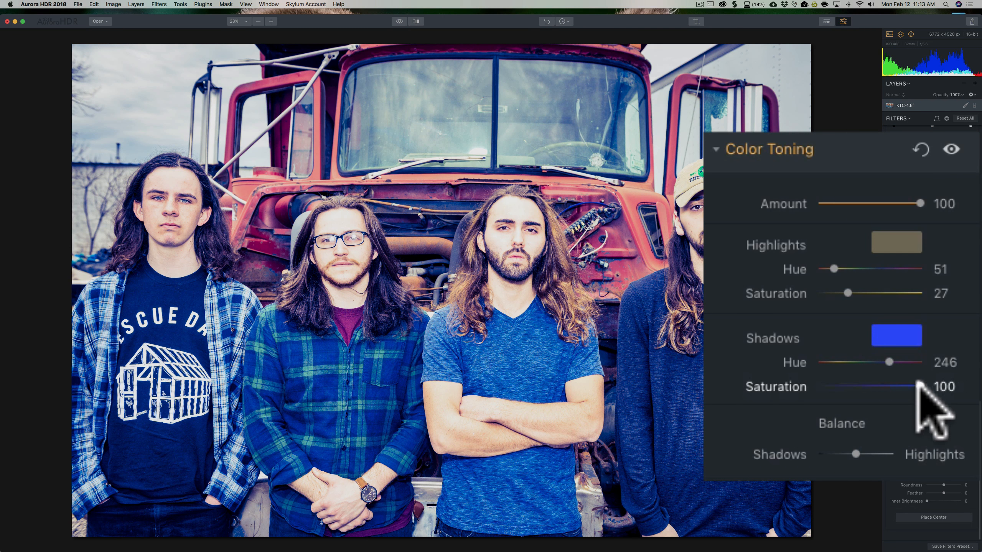
click(920, 382)
drag(919, 383, 839, 385)
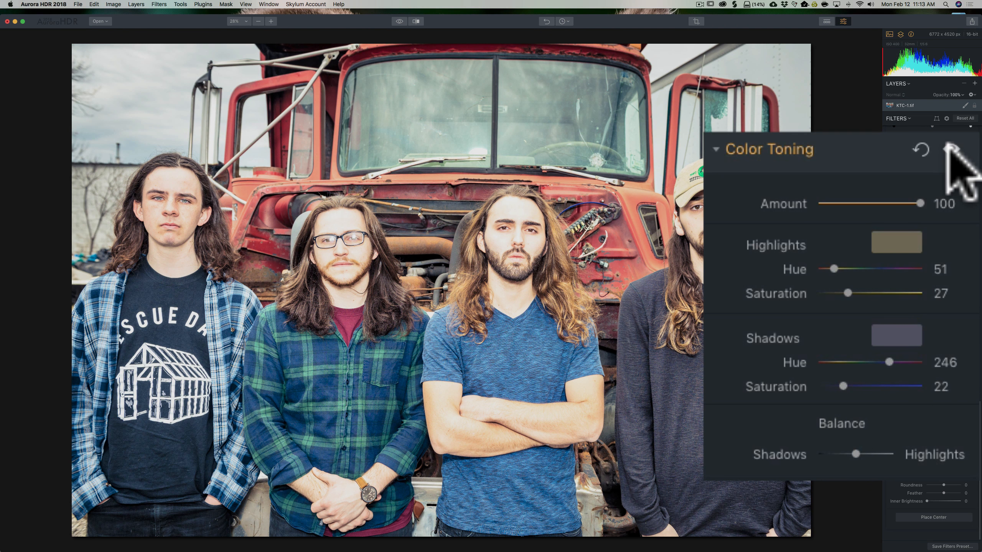
click(947, 147)
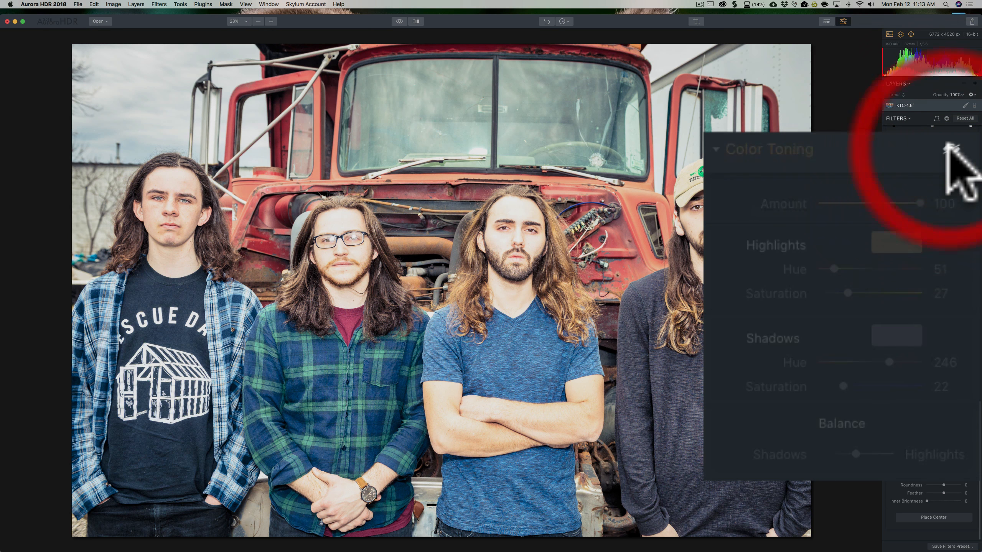
click(947, 147)
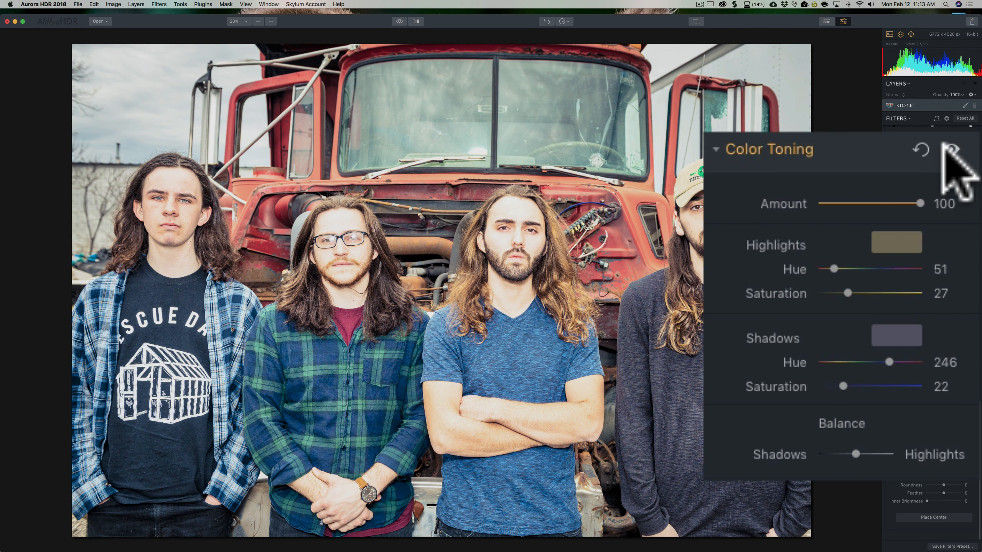
- Set the Color Toning saturation to 24 for highlights and 33 for shadows, comparing the photo with and without the filter
click(847, 293)
drag(846, 286, 855, 286)
drag(842, 385, 853, 383)
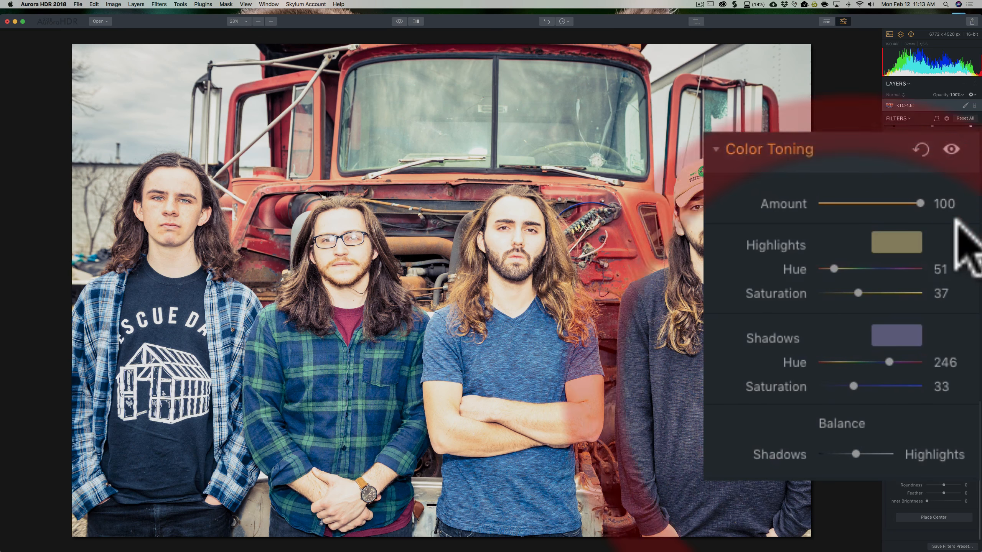
click(950, 148)
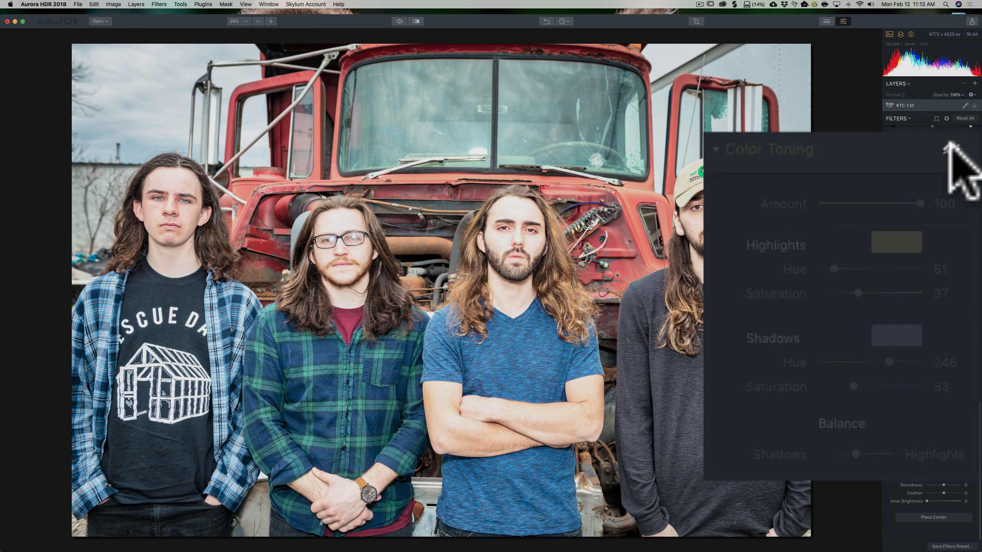
click(950, 147)
click(950, 148)
click(950, 147)
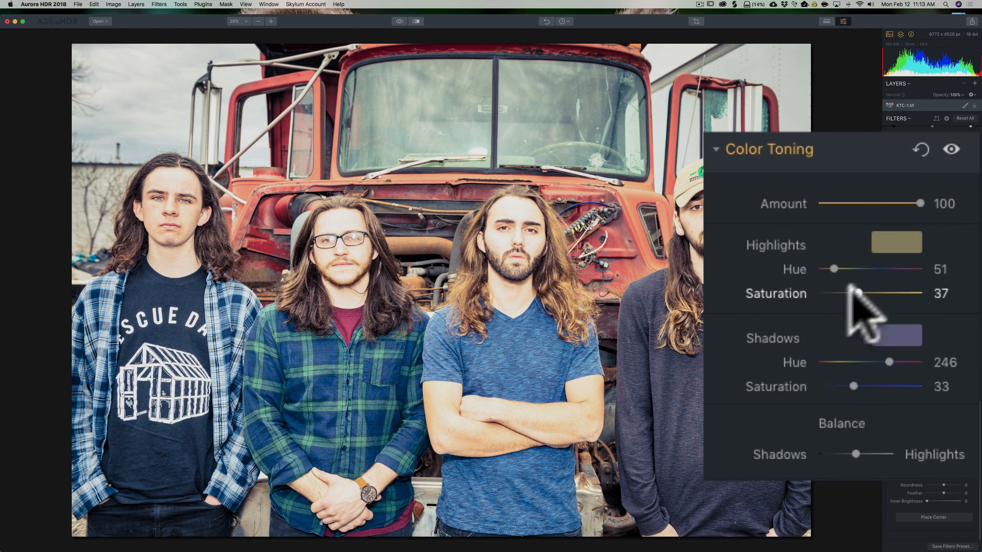
drag(859, 293, 841, 289)
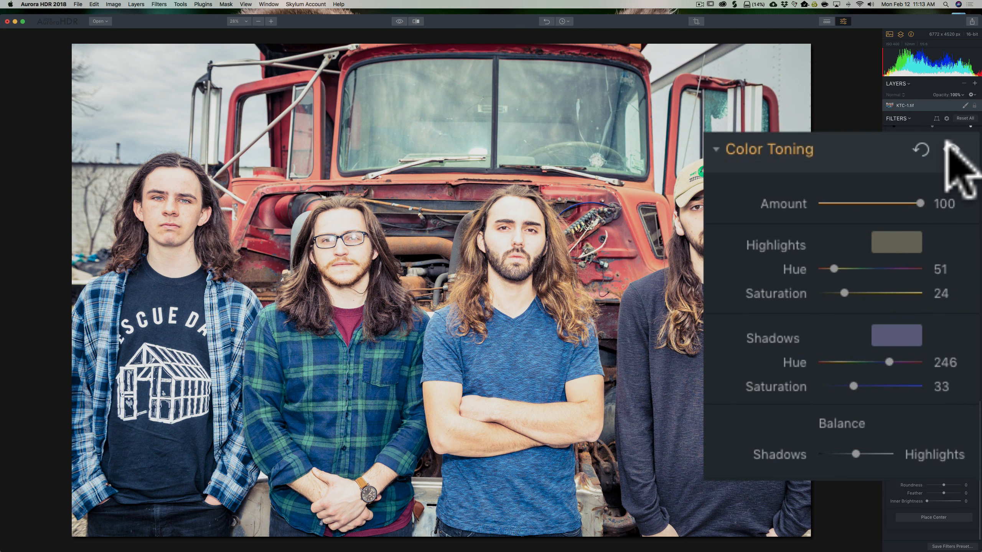
click(949, 148)
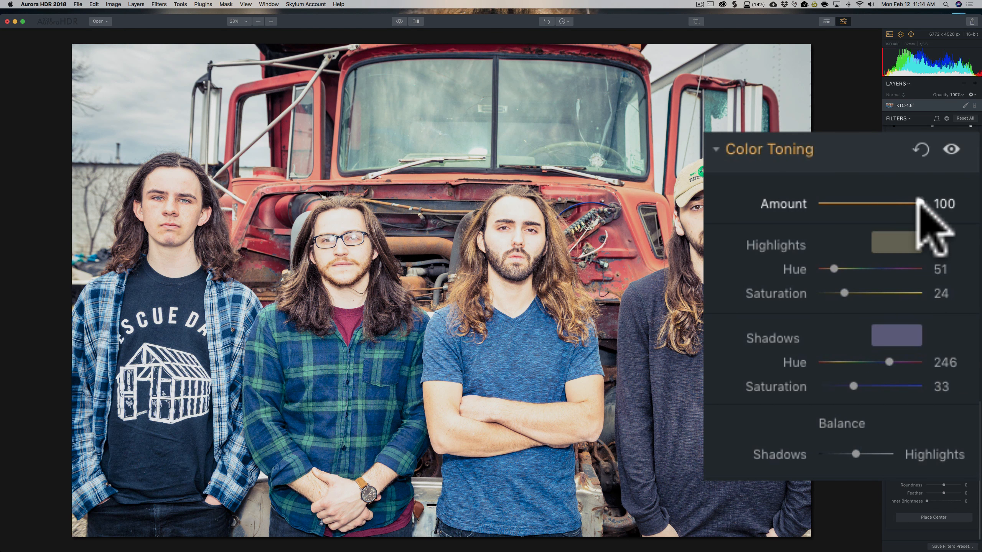
- Lower the Color Toning amount to 0, compare the photo with and without the filter, and restore the amount to 100
drag(919, 201, 800, 197)
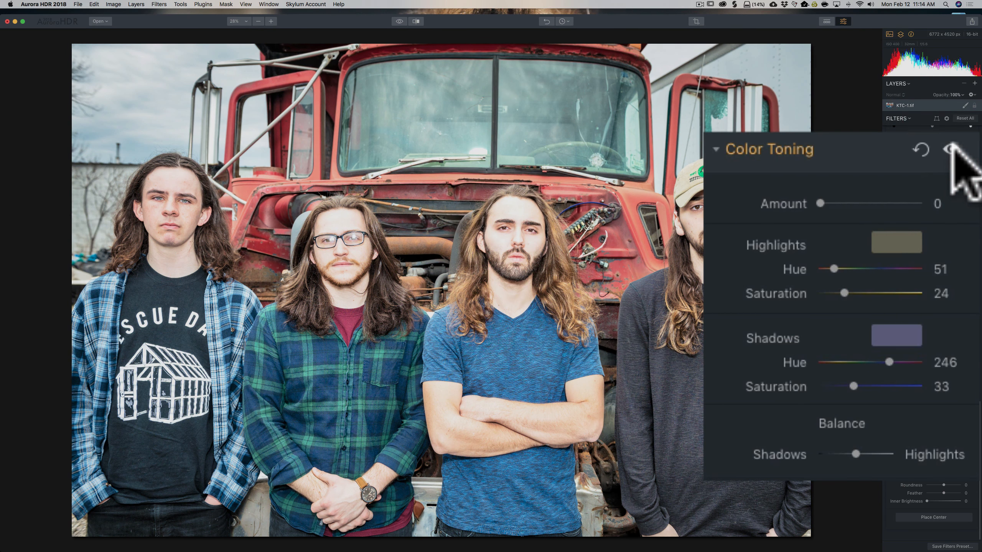
click(950, 147)
click(950, 149)
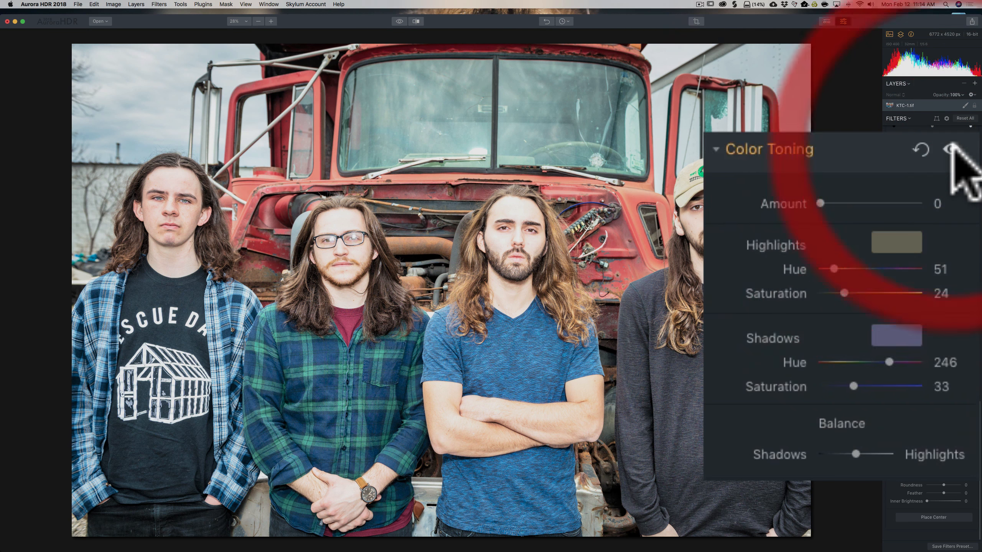
click(950, 149)
click(951, 149)
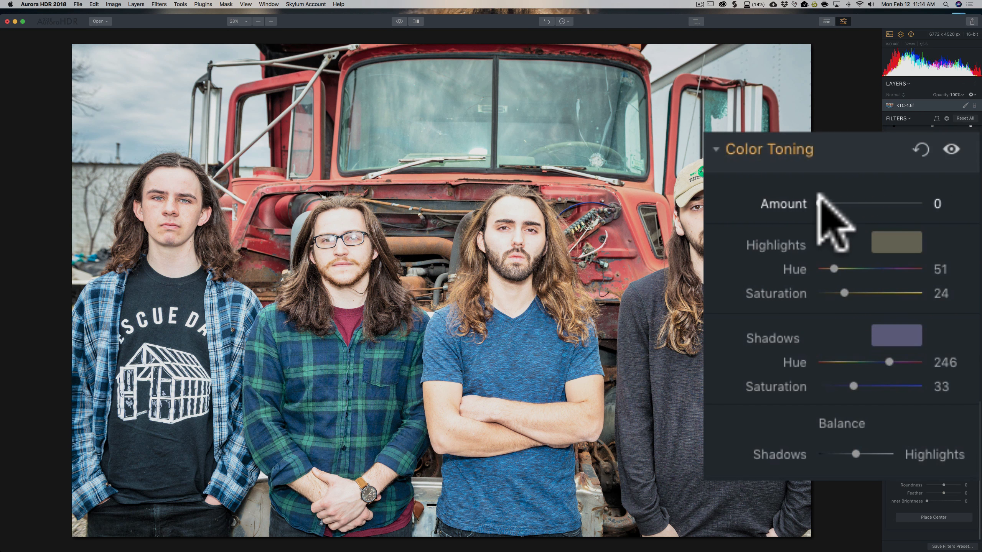
drag(820, 203, 924, 200)
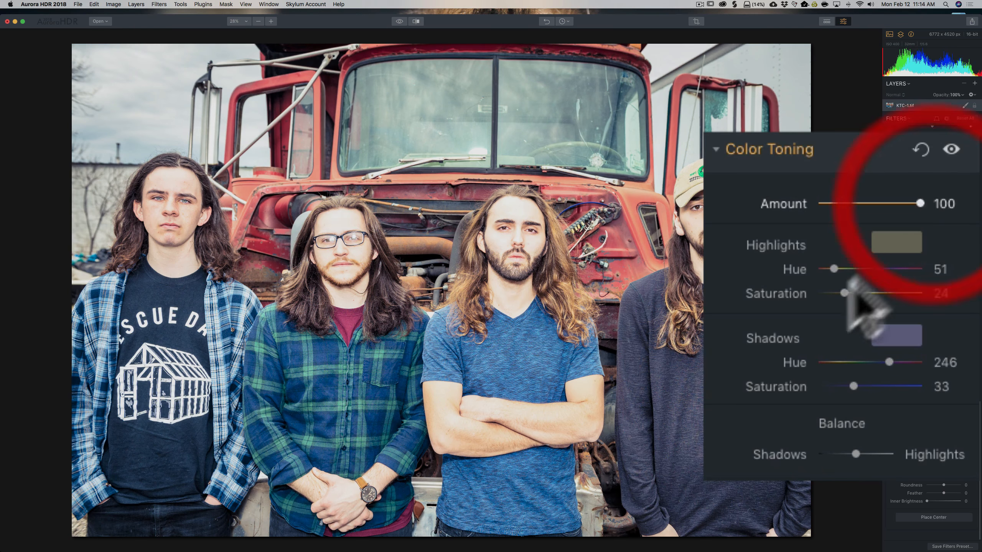
- Set the Color Toning saturation to 38 for highlights and 47 for shadows, and reduce the overall amount to 76
drag(844, 292, 857, 289)
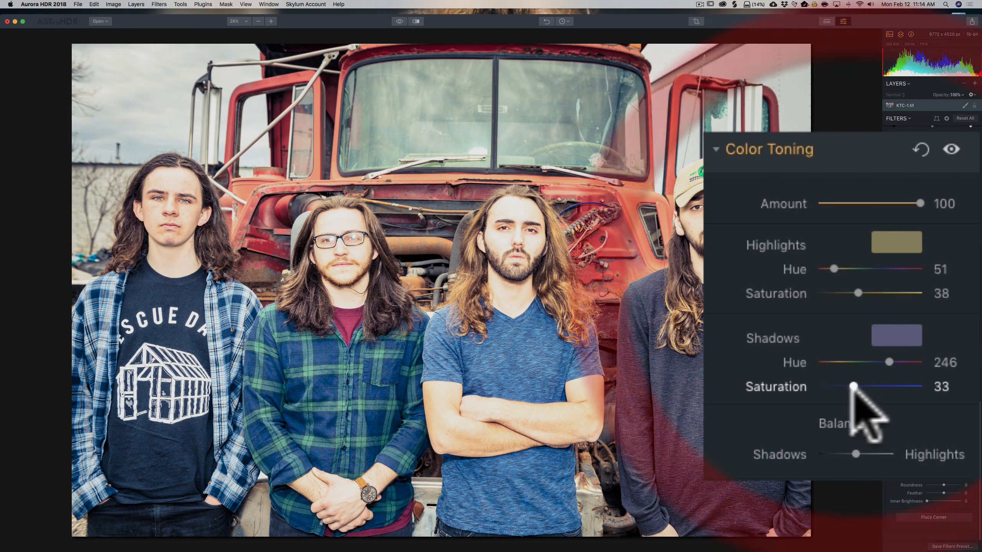
drag(853, 386, 868, 385)
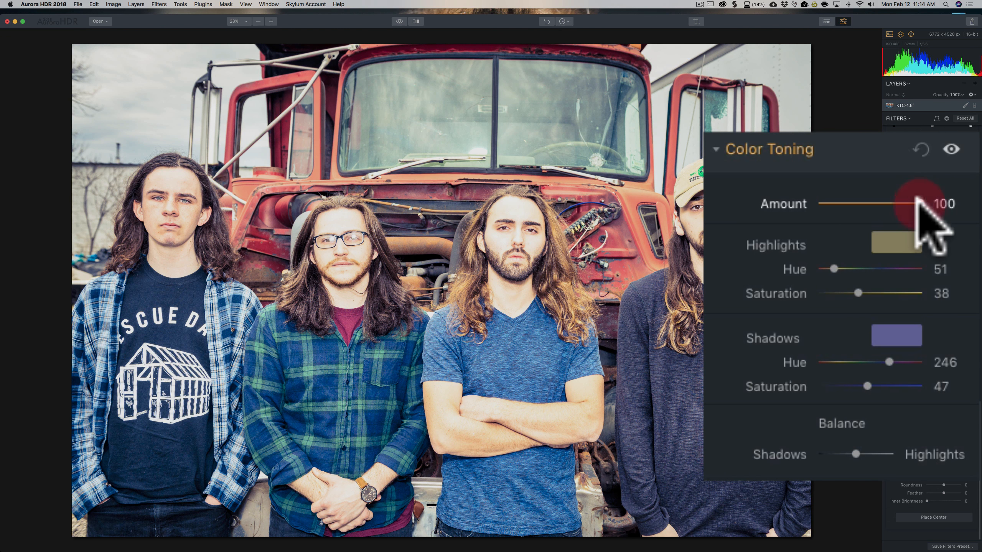
drag(914, 200, 891, 198)
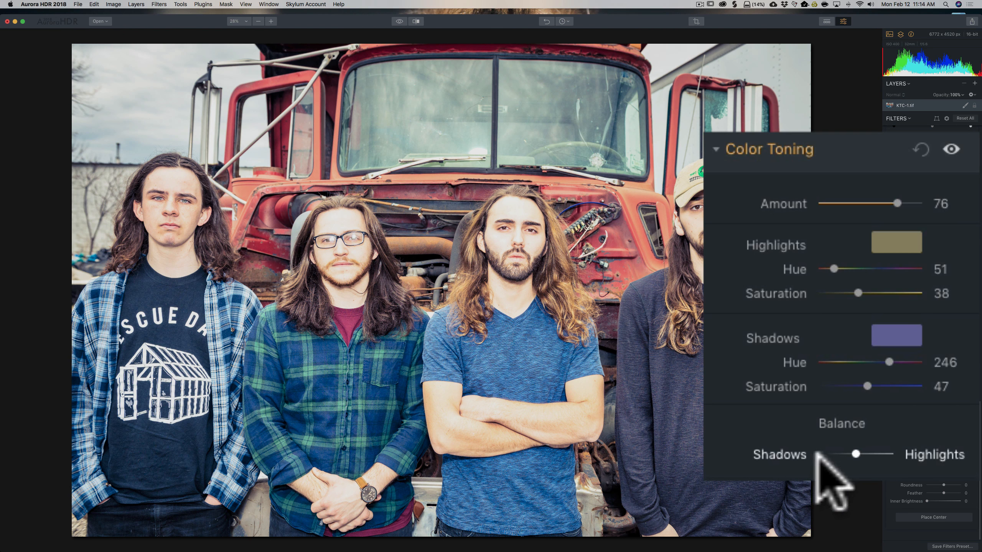
- Shift the Color Toning balance slightly toward the highlights
mouse_move(856, 454)
mouse_down()
mouse_move(786, 455)
mouse_move(889, 451)
mouse_move(854, 447)
mouse_up()
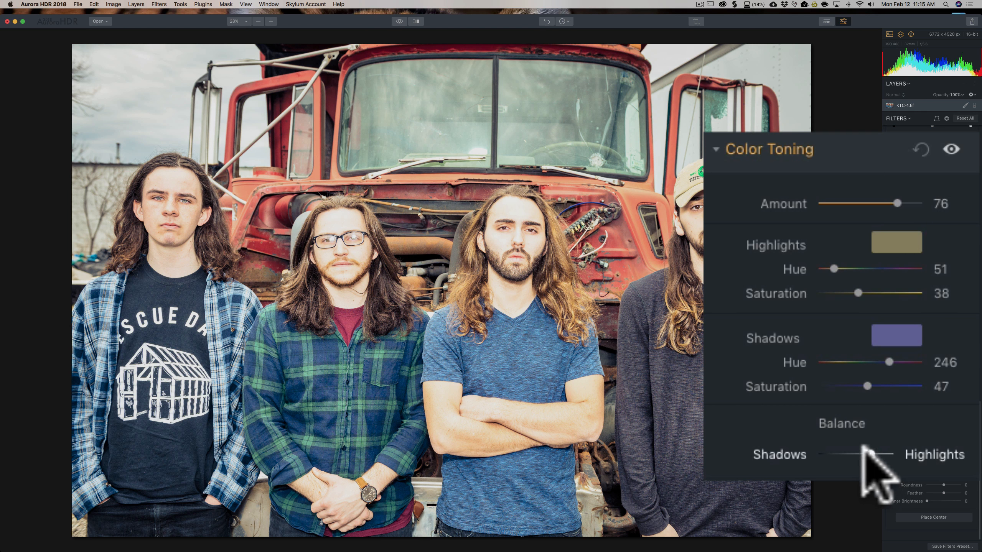
drag(872, 446, 865, 446)
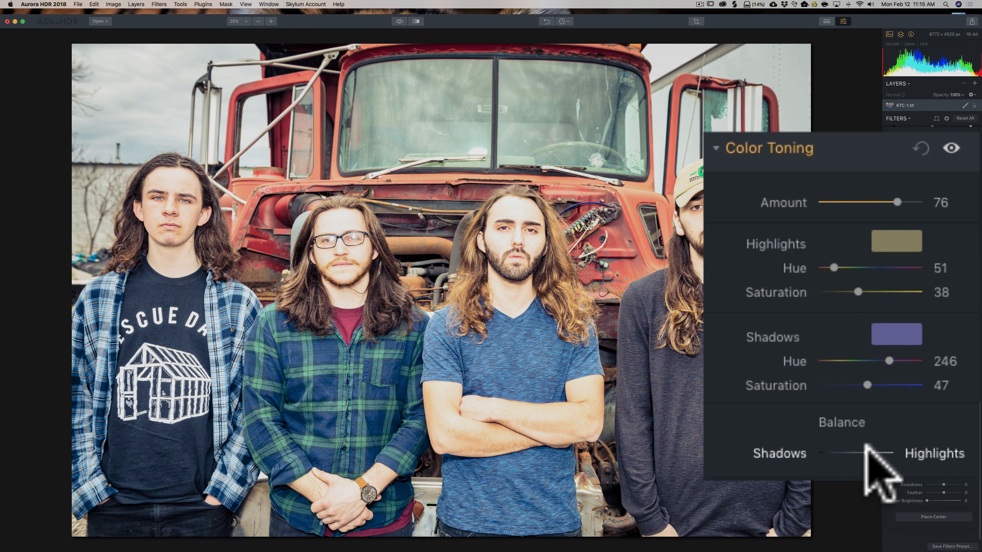